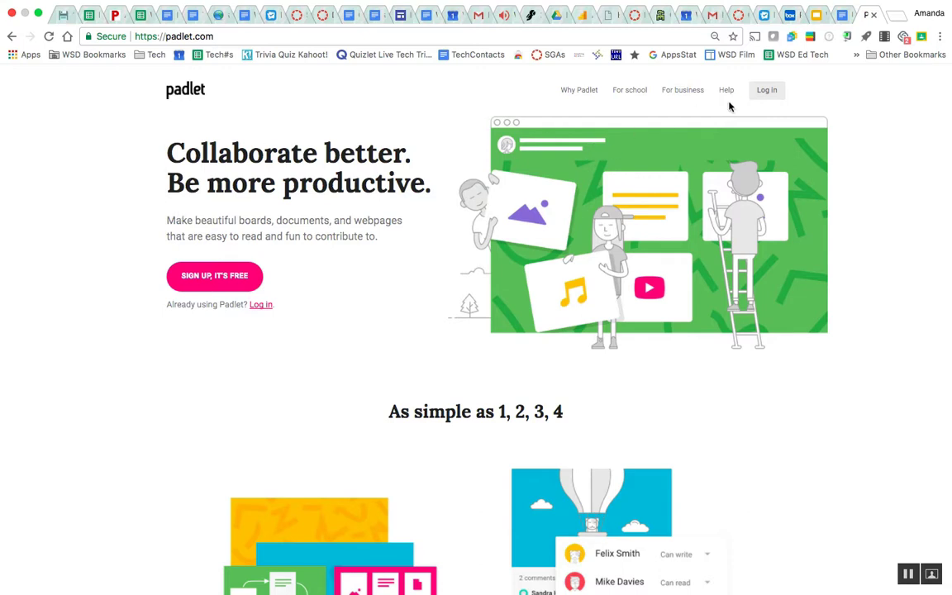
Log in to Padlet with the existing Google account
{"action": "left_click", "coordinate": [768, 99]}
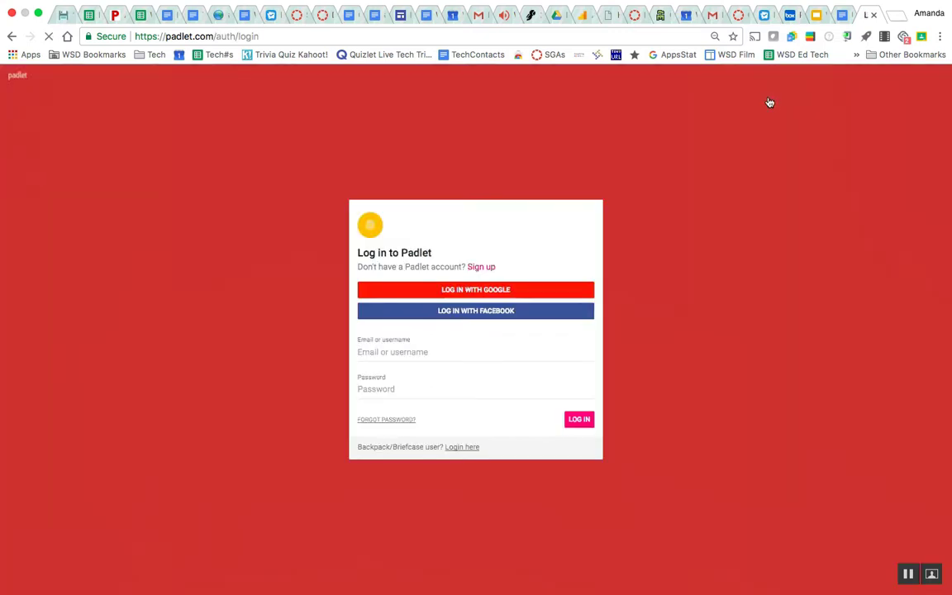
{"action": "left_click", "coordinate": [539, 295]}
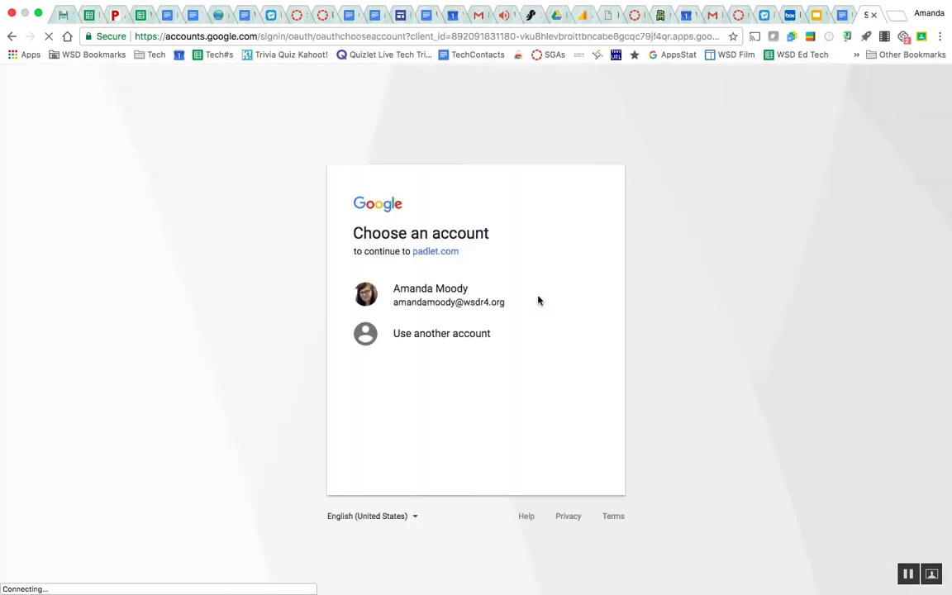
{"action": "left_click", "coordinate": [469, 303]}
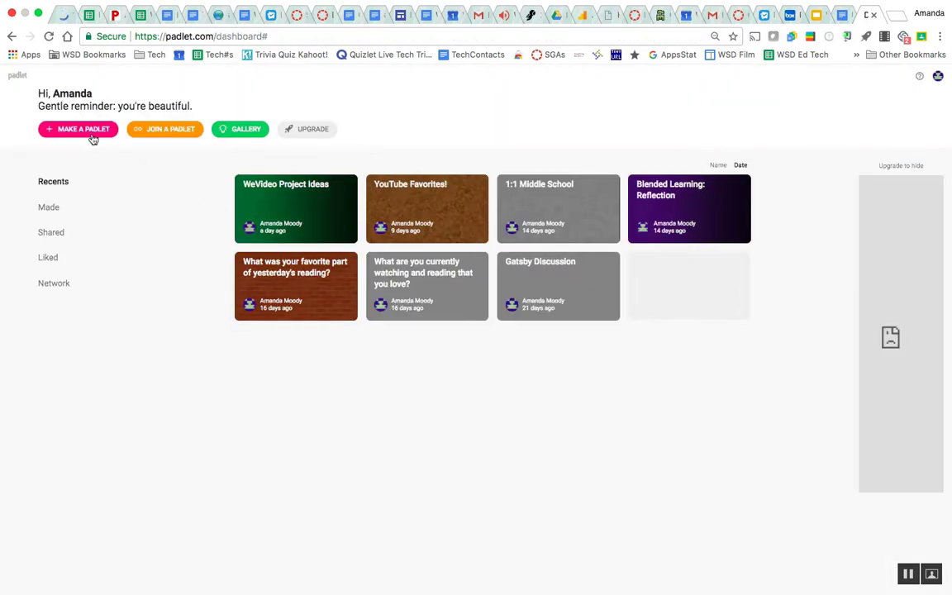
Create a new blank padlet with the Shelf layout
{"action": "left_click", "coordinate": [91, 134]}
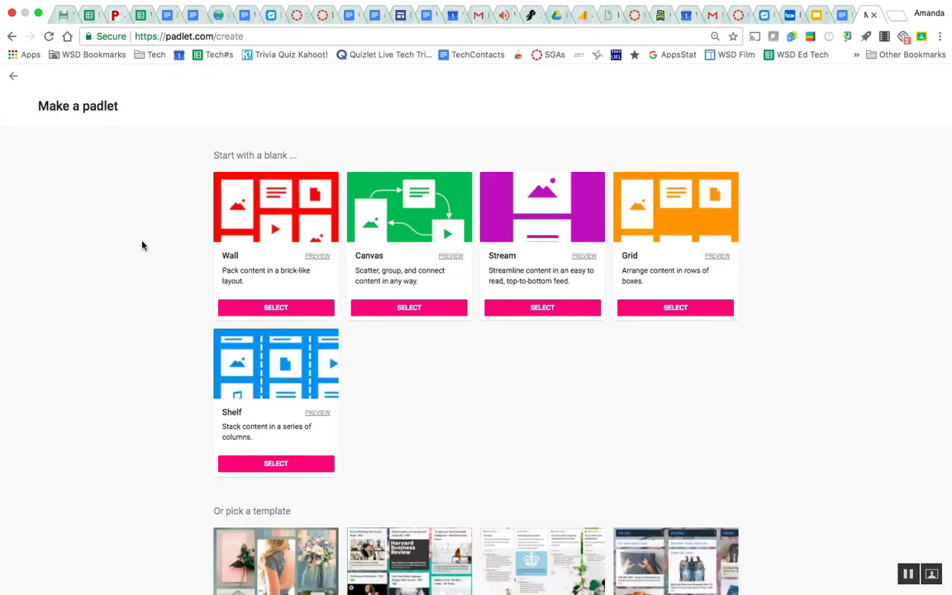
{"action": "scroll", "coordinate": [142, 245], "scroll_direction": "down", "scroll_amount": 1}
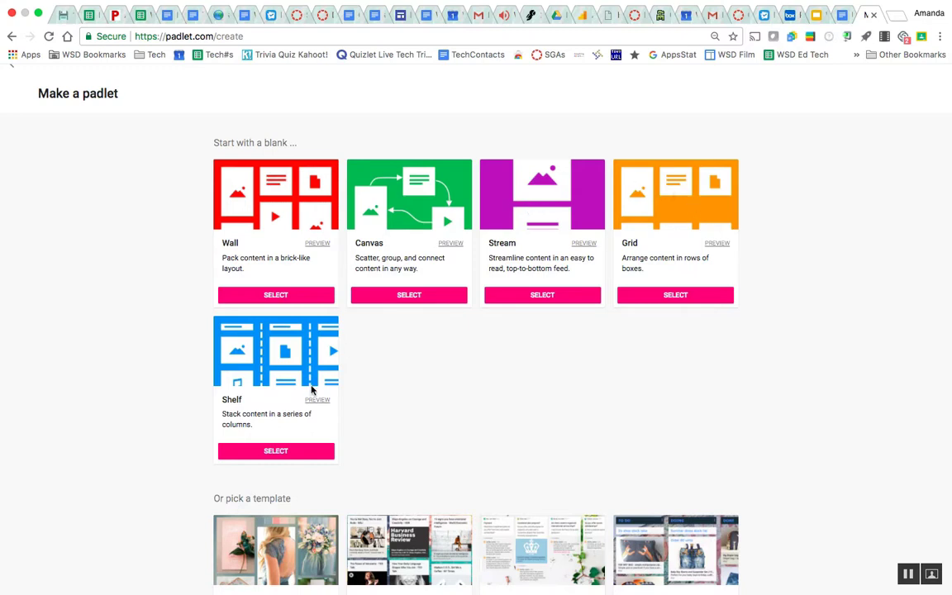
{"action": "scroll", "coordinate": [269, 391], "scroll_direction": "down", "scroll_amount": 1}
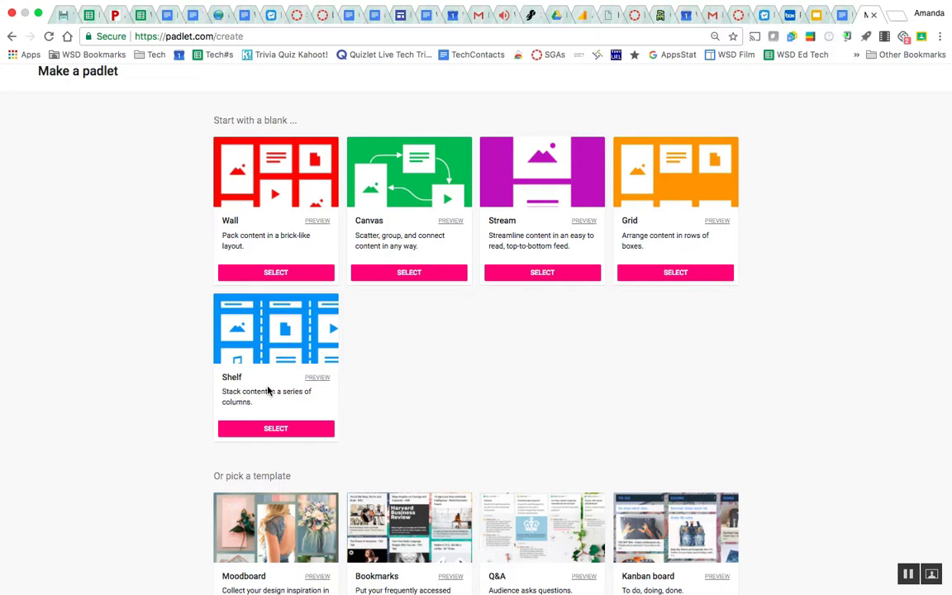
{"action": "left_click", "coordinate": [275, 429]}
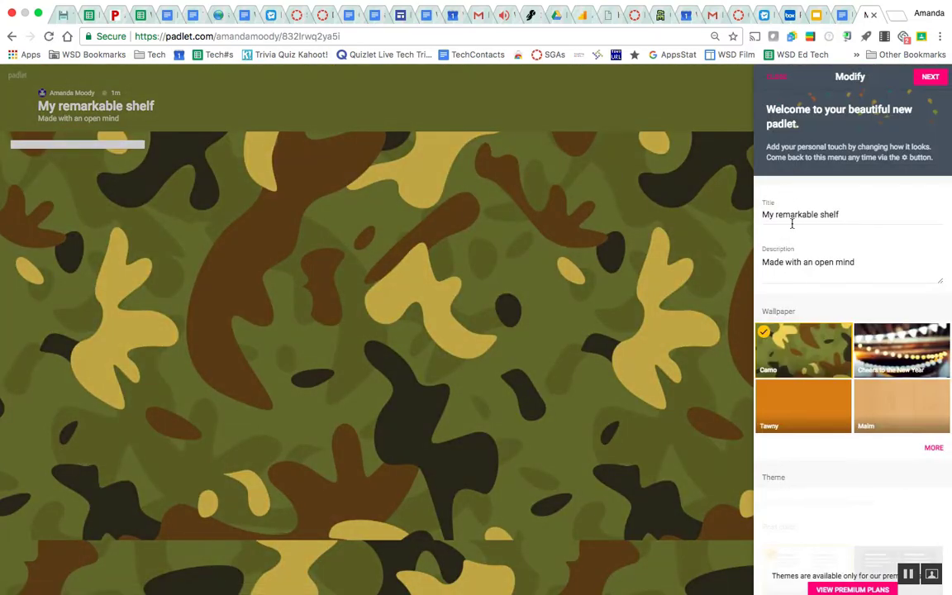
Title the padlet "Share your questions." and clear its description
{"action": "triple_click", "coordinate": [792, 221]}
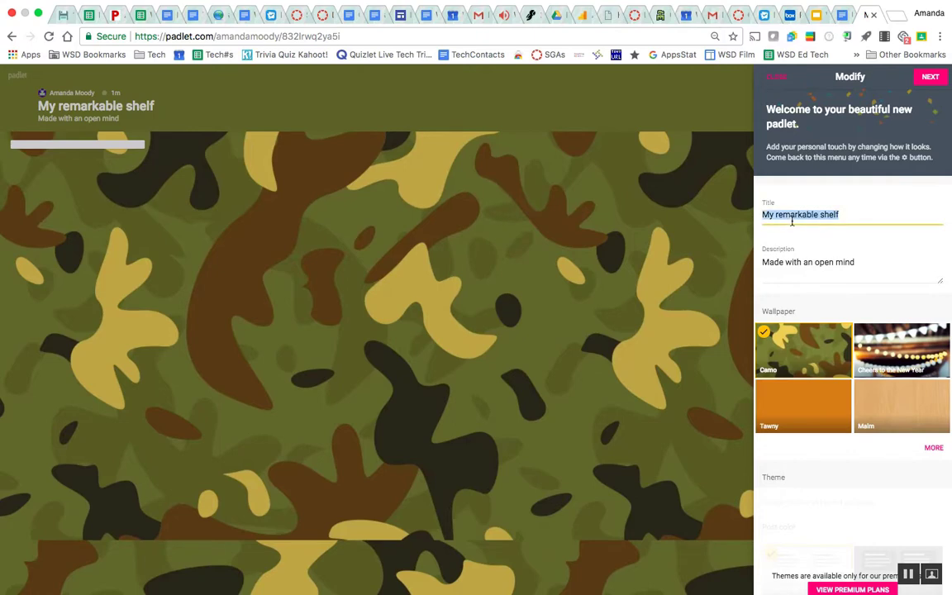
{"action": "key", "text": "BackSpace"}
{"action": "type", "text": "Share your ques"}
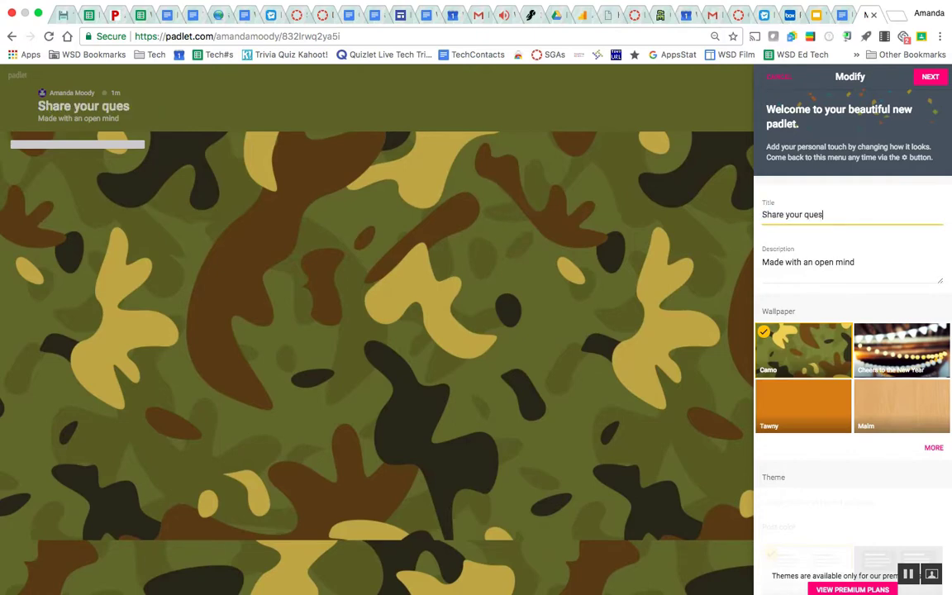
{"action": "type", "text": "tions."}
{"action": "left_click", "coordinate": [837, 263]}
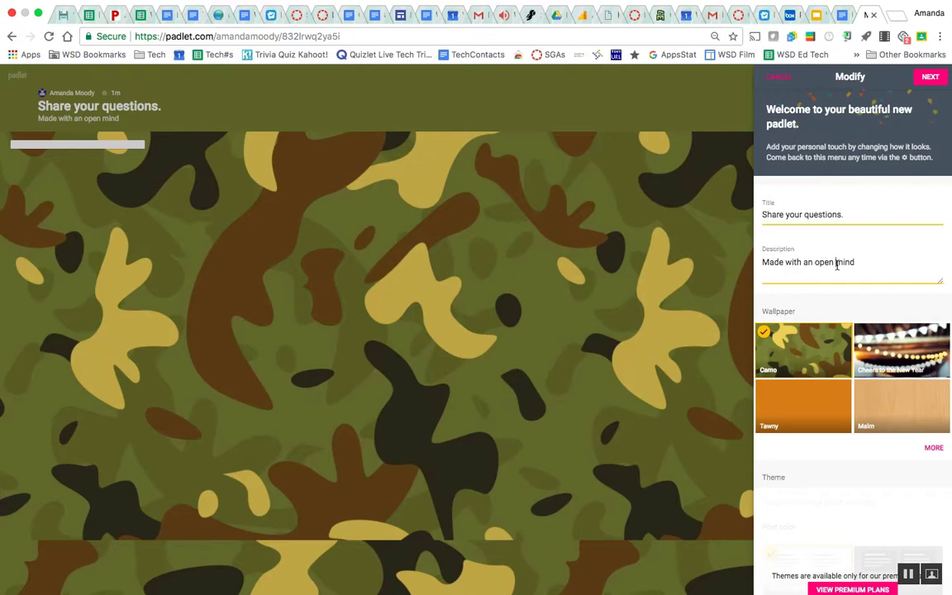
{"action": "triple_click", "coordinate": [837, 263]}
{"action": "key", "text": "BackSpace"}
Apply the Malm wood wallpaper and give the padlet the red map pin icon
{"action": "scroll", "coordinate": [841, 361], "scroll_direction": "down", "scroll_amount": 3}
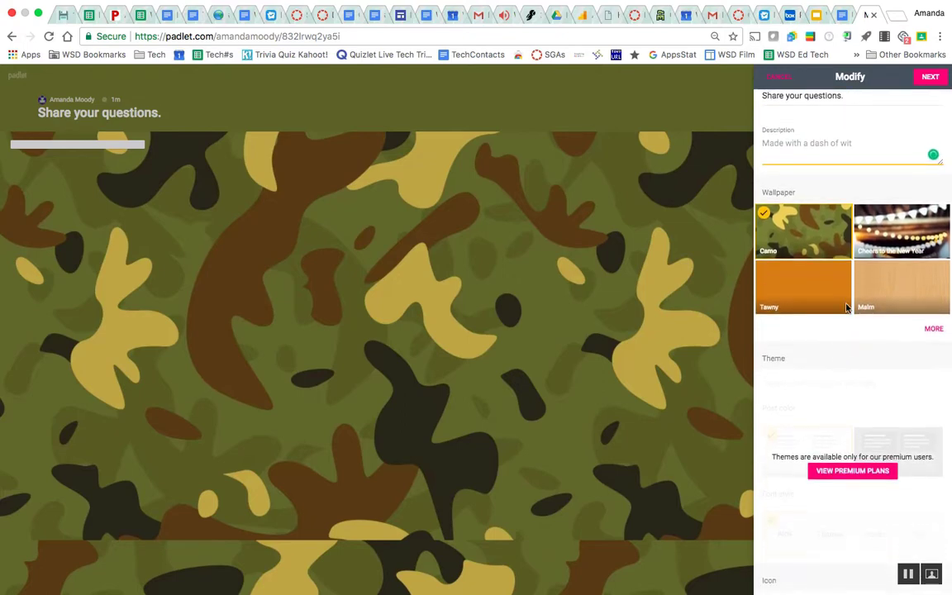
{"action": "left_click", "coordinate": [847, 308]}
{"action": "scroll", "coordinate": [853, 393], "scroll_direction": "down", "scroll_amount": 4}
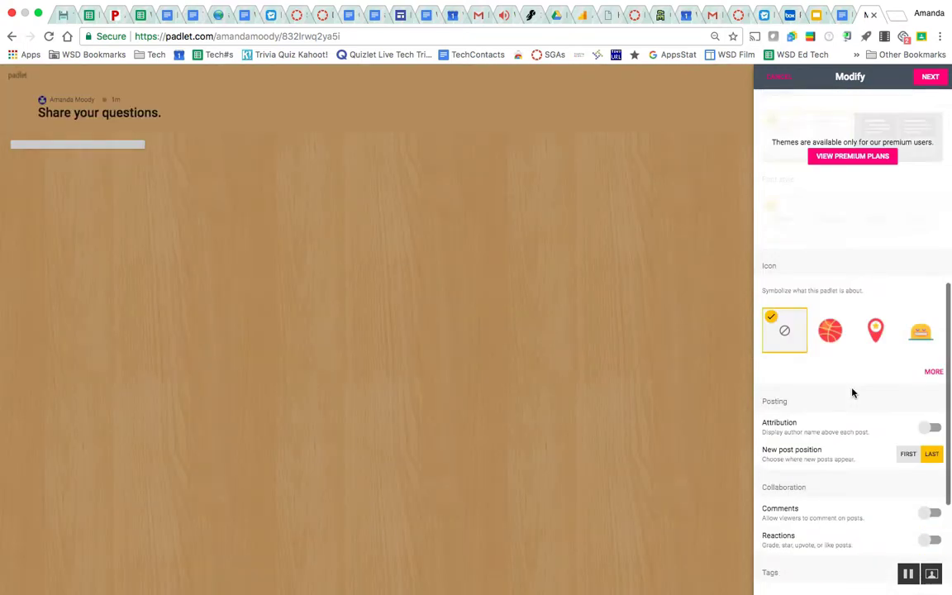
{"action": "scroll", "coordinate": [853, 394], "scroll_direction": "down", "scroll_amount": 3}
{"action": "scroll", "coordinate": [853, 392], "scroll_direction": "up", "scroll_amount": 2}
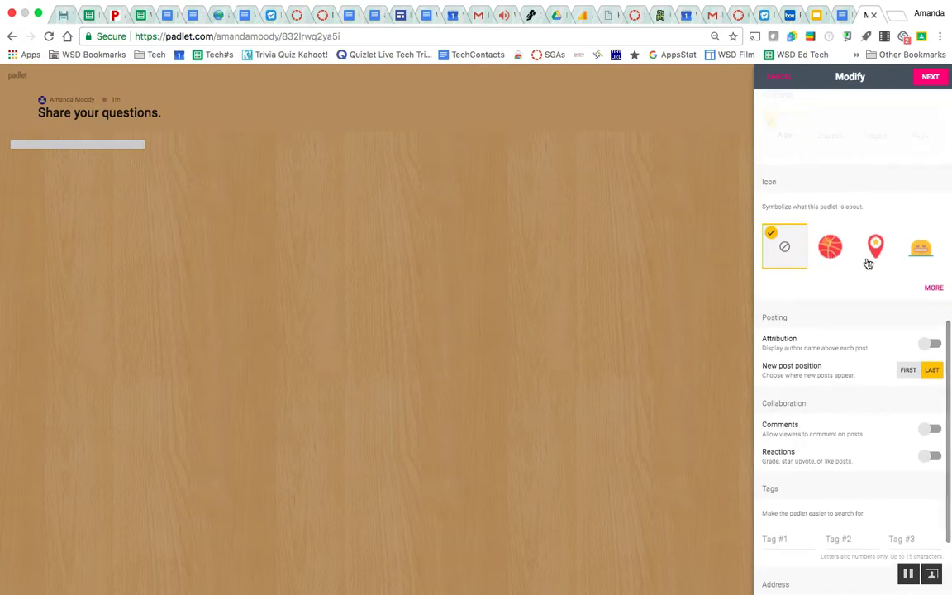
{"action": "left_click", "coordinate": [833, 253]}
{"action": "left_click", "coordinate": [875, 251]}
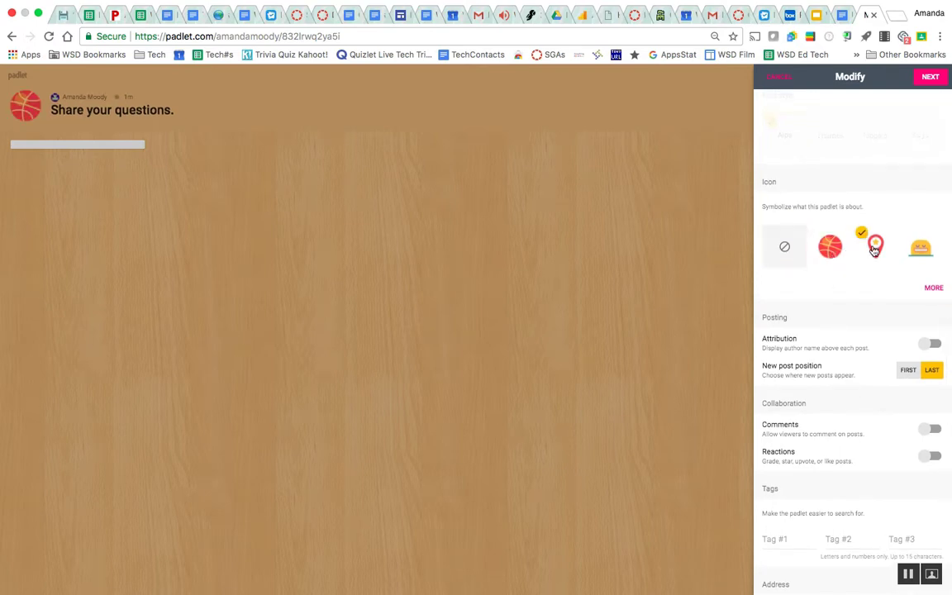
Allow viewers to comment on posts, leaving author attribution off
{"action": "scroll", "coordinate": [864, 279], "scroll_direction": "down", "scroll_amount": 2}
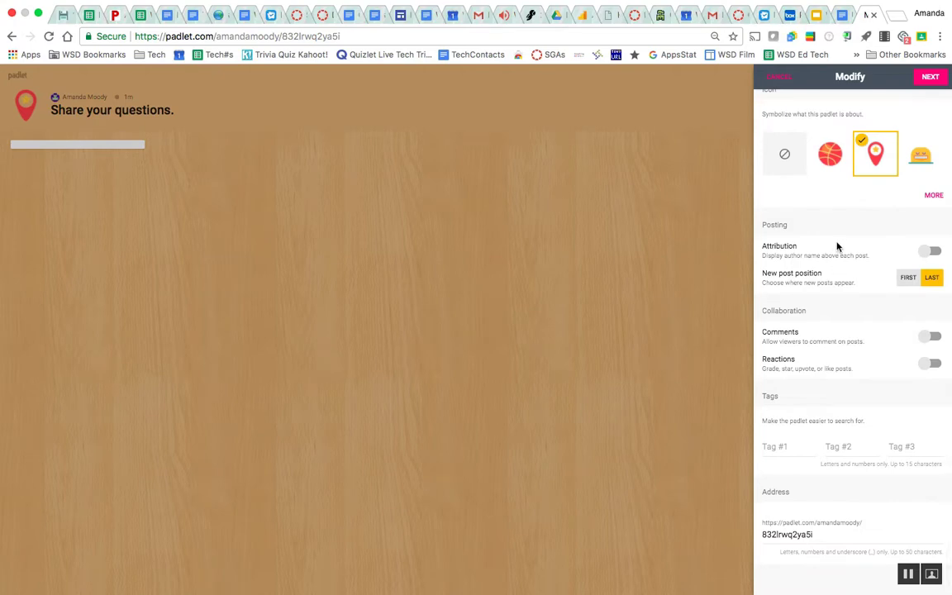
{"action": "left_click", "coordinate": [936, 253]}
{"action": "left_click", "coordinate": [932, 255]}
{"action": "scroll", "coordinate": [835, 290], "scroll_direction": "down", "scroll_amount": 1}
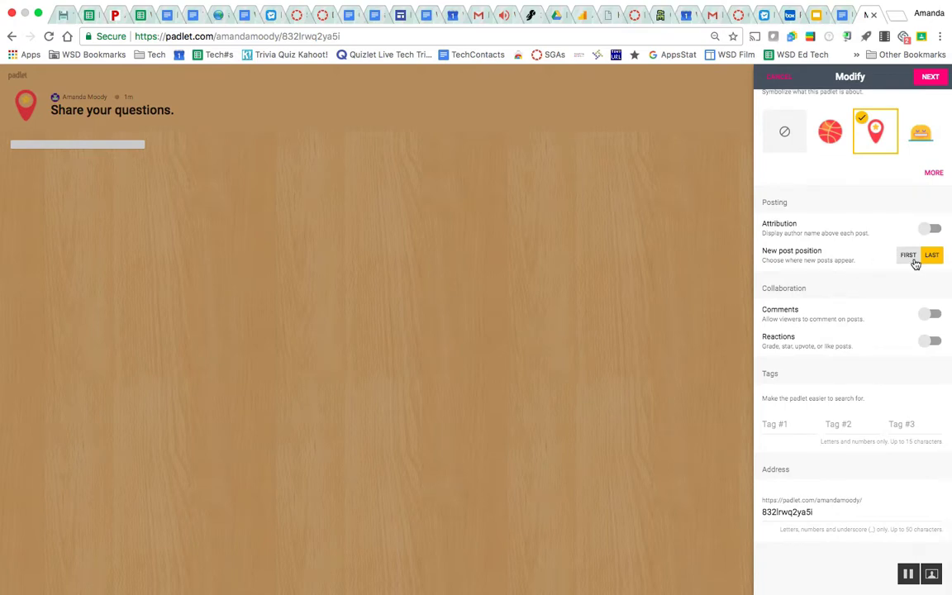
{"action": "left_click", "coordinate": [934, 315]}
{"action": "scroll", "coordinate": [944, 347], "scroll_direction": "up", "scroll_amount": 5}
{"action": "scroll", "coordinate": [944, 347], "scroll_direction": "up", "scroll_amount": 5}
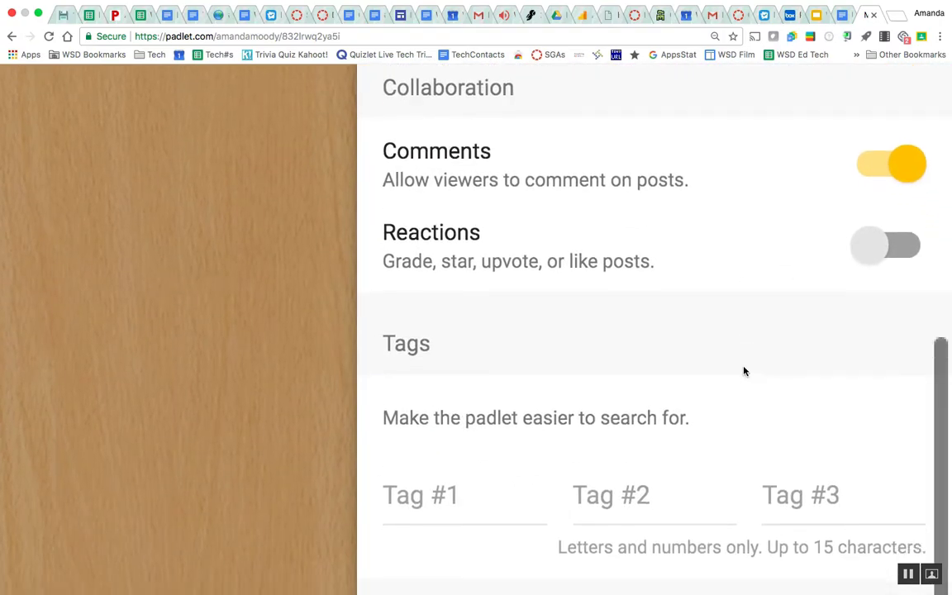
Enable reactions on posts, try the Star and Vote types, and settle on Like
{"action": "left_click", "coordinate": [907, 234]}
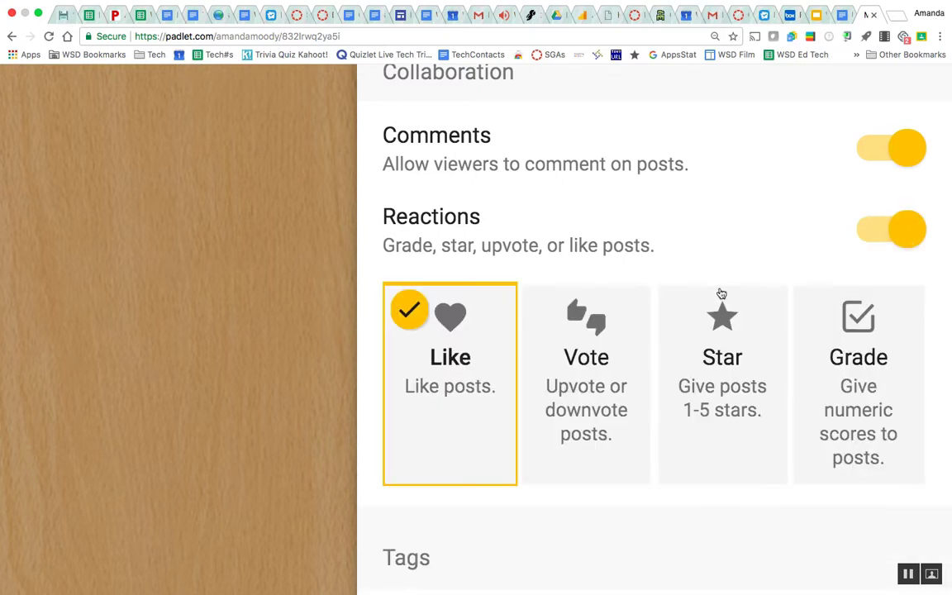
{"action": "scroll", "coordinate": [721, 296], "scroll_direction": "down", "scroll_amount": 1}
{"action": "left_click", "coordinate": [712, 314]}
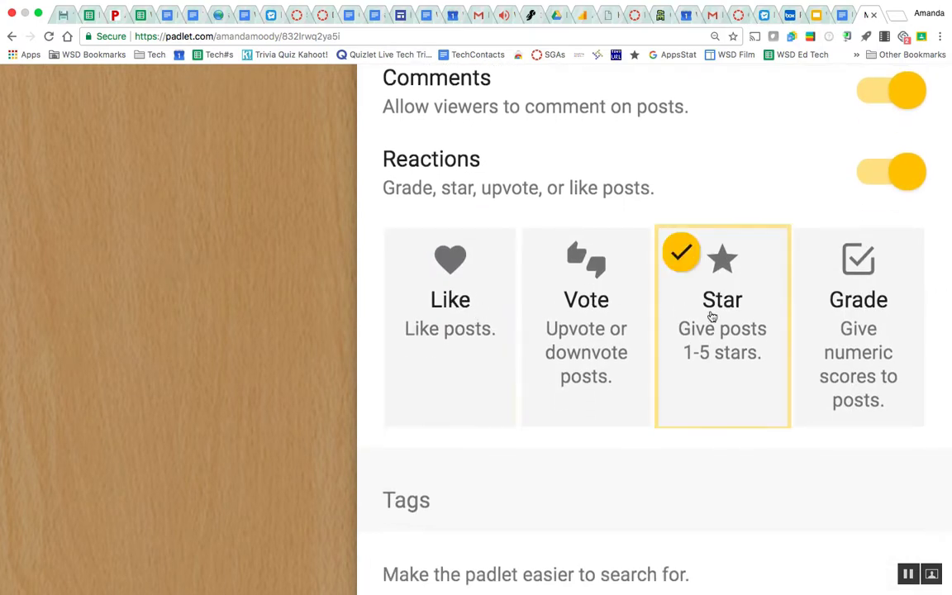
{"action": "left_click", "coordinate": [605, 322]}
{"action": "left_click", "coordinate": [464, 320]}
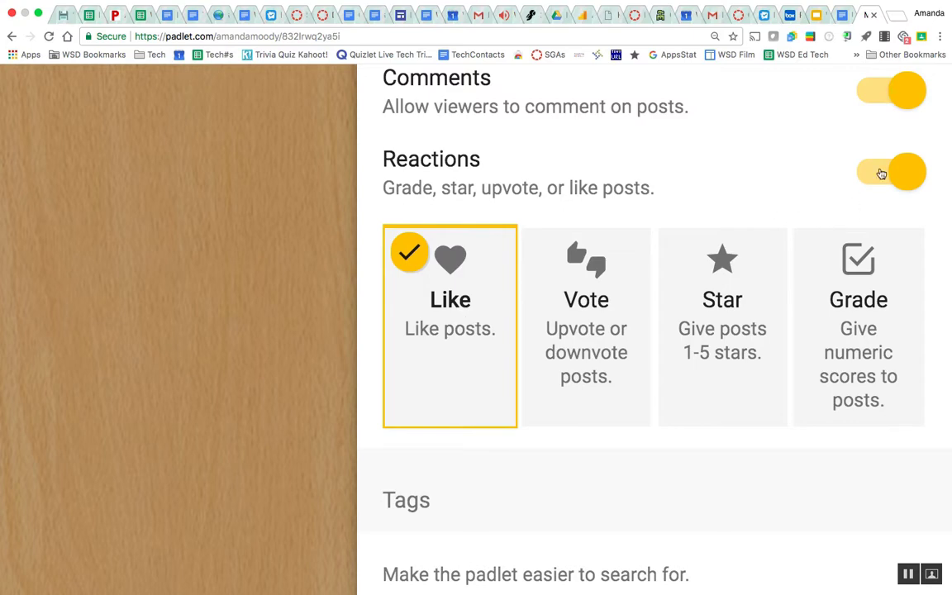
Try Grade reactions with a max grade of 20, and switch the reaction type back to Like
{"action": "left_click", "coordinate": [881, 172]}
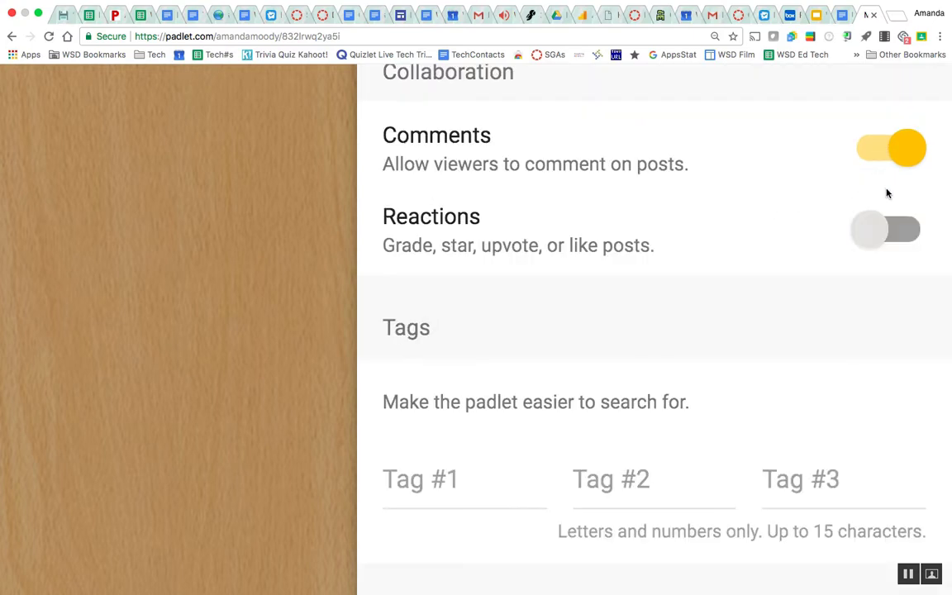
{"action": "left_click", "coordinate": [893, 227]}
{"action": "left_click", "coordinate": [886, 318]}
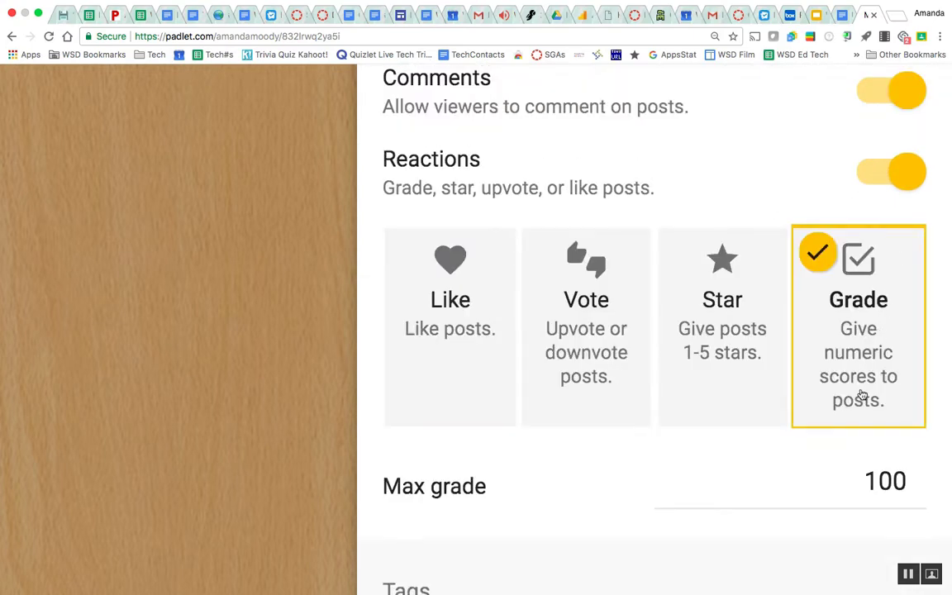
{"action": "double_click", "coordinate": [889, 478]}
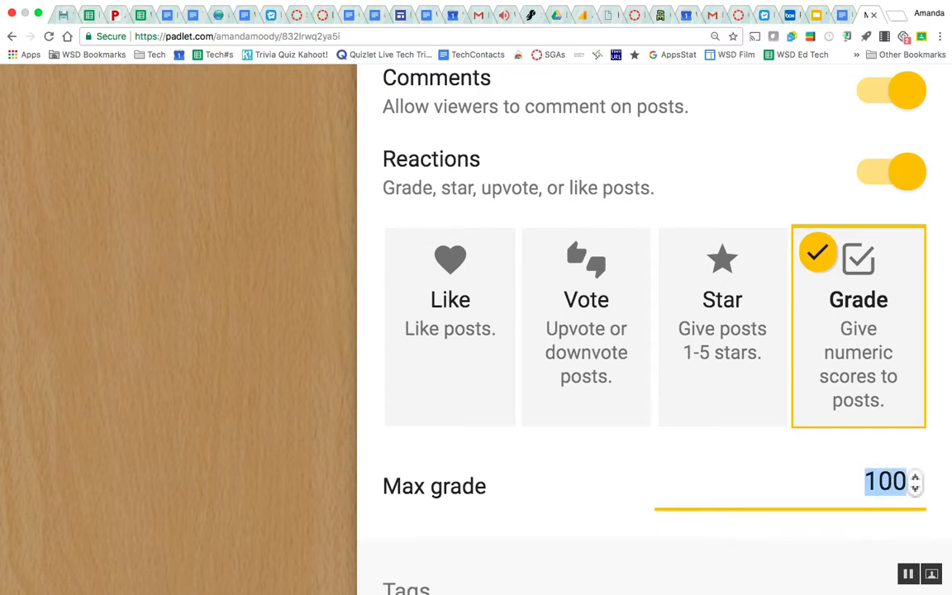
{"action": "type", "text": "20"}
{"action": "left_click", "coordinate": [777, 449]}
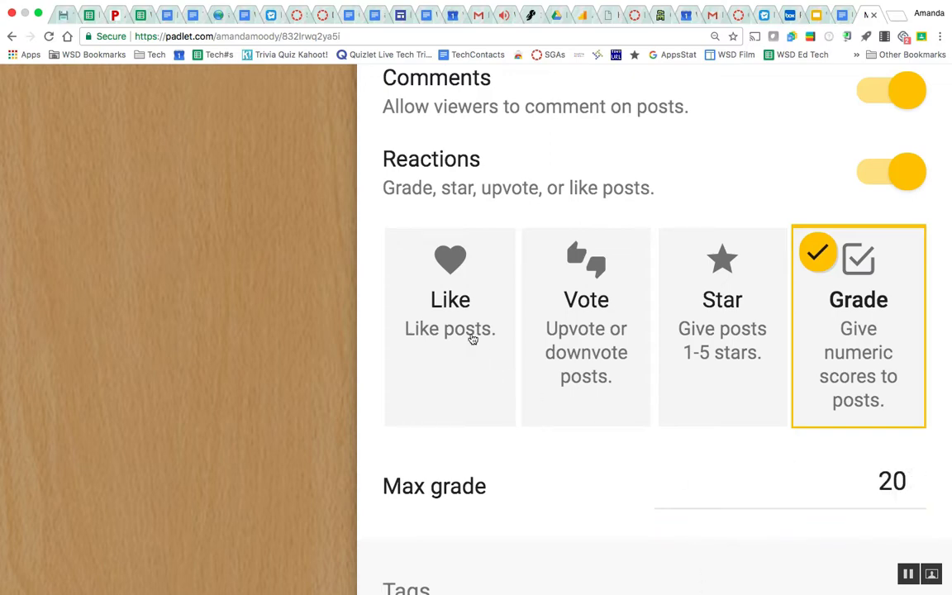
{"action": "left_click", "coordinate": [457, 316]}
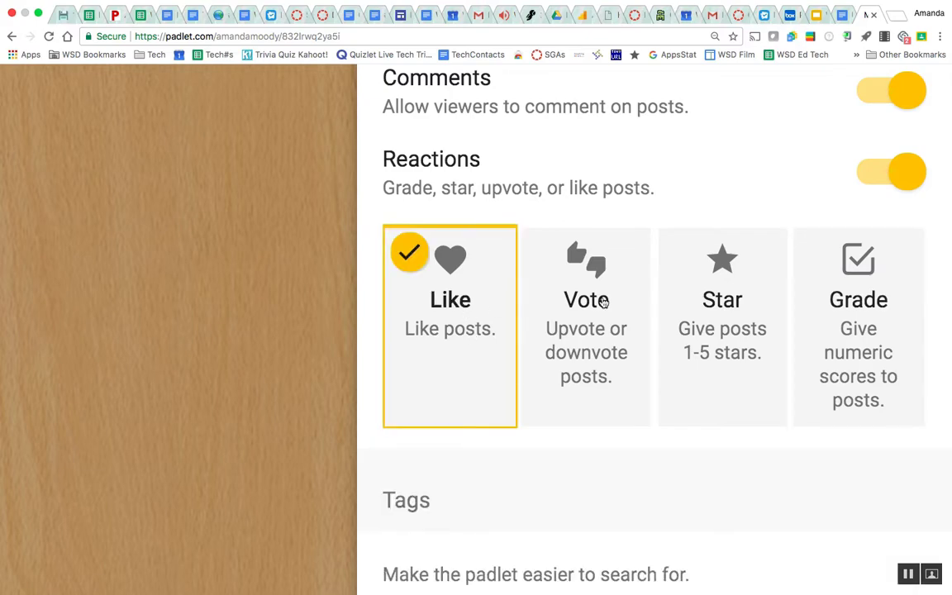
Accept the padlet's appearance and posting settings and continue to the People & Privacy settings
{"action": "scroll", "coordinate": [601, 302], "scroll_direction": "down", "scroll_amount": 3}
{"action": "key", "text": "super+minus"}
{"action": "key", "text": "super+minus"}
{"action": "key", "text": "super+minus"}
{"action": "key", "text": "super+minus"}
{"action": "key", "text": "super+minus"}
{"action": "key", "text": "super+minus"}
{"action": "key", "text": "super+minus"}
{"action": "key", "text": "super+minus"}
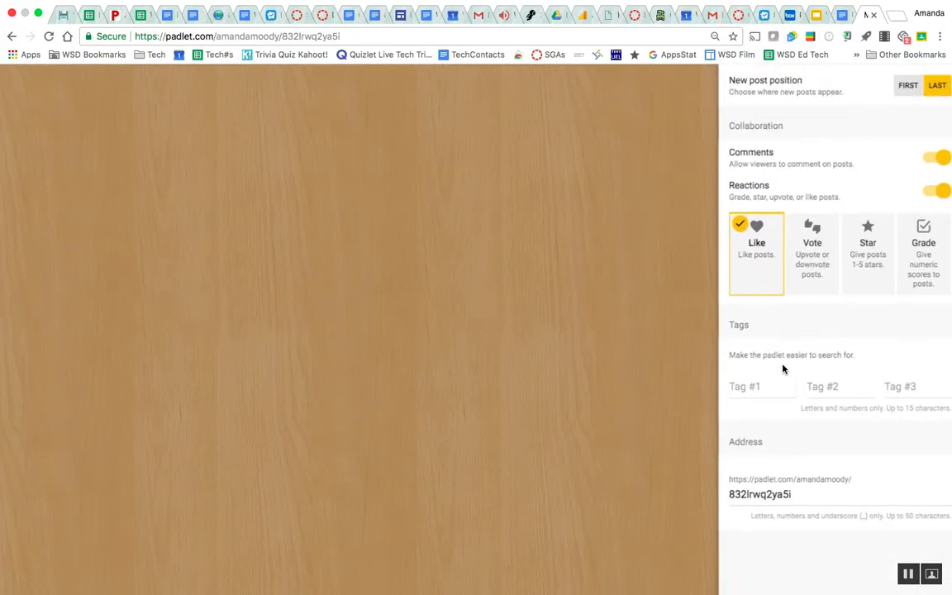
{"action": "scroll", "coordinate": [783, 370], "scroll_direction": "up", "scroll_amount": 10}
{"action": "scroll", "coordinate": [783, 370], "scroll_direction": "down", "scroll_amount": 10}
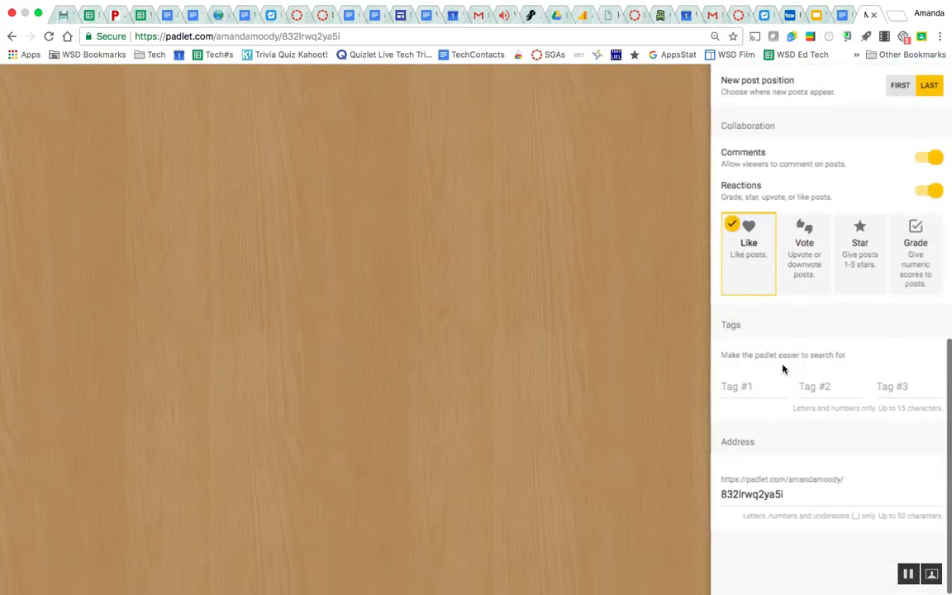
{"action": "key", "text": "super+minus"}
{"action": "scroll", "coordinate": [876, 87], "scroll_direction": "up", "scroll_amount": 1}
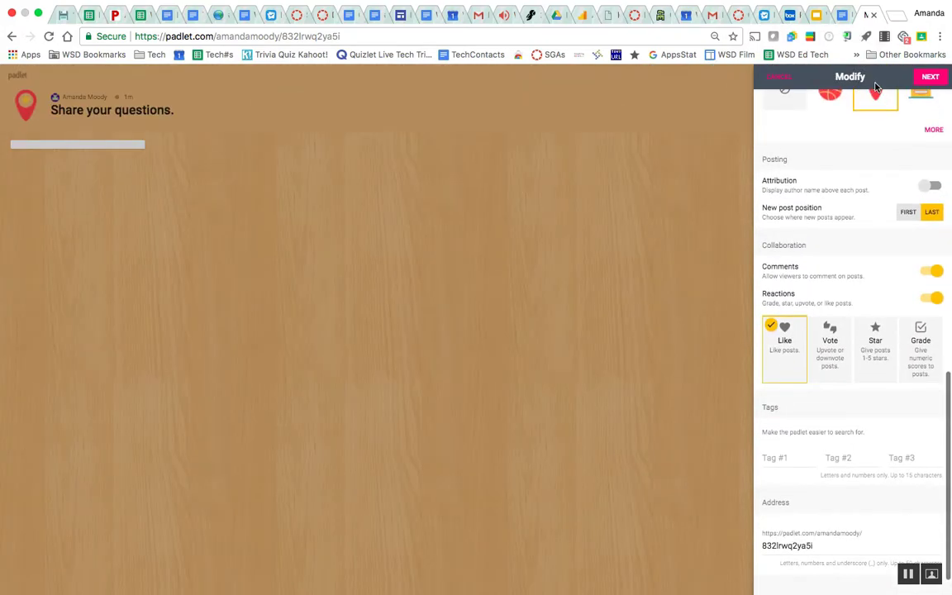
{"action": "left_click", "coordinate": [931, 76]}
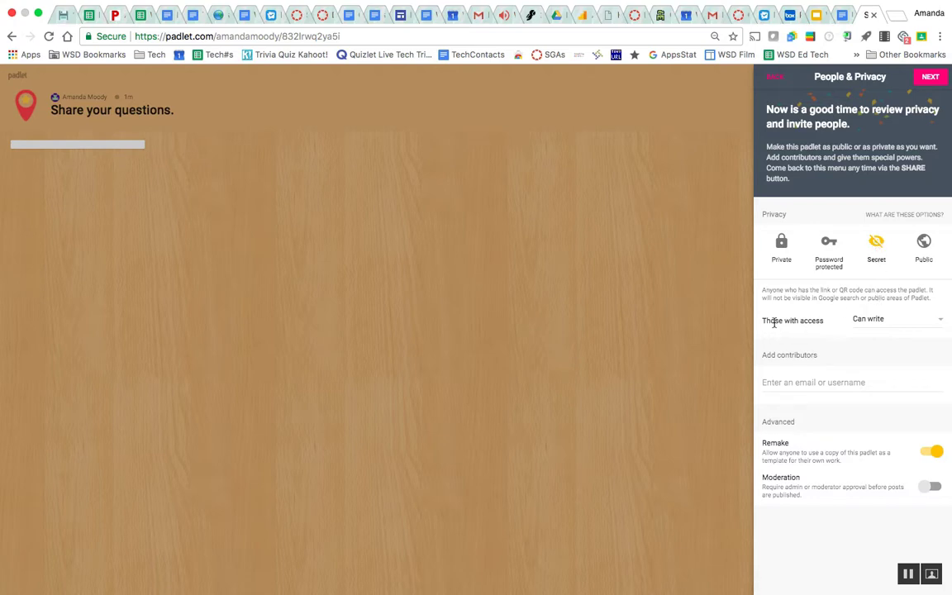
Review the permission levels for those with access, keep Can write, and finish the setup to start posting
{"action": "left_click", "coordinate": [866, 324]}
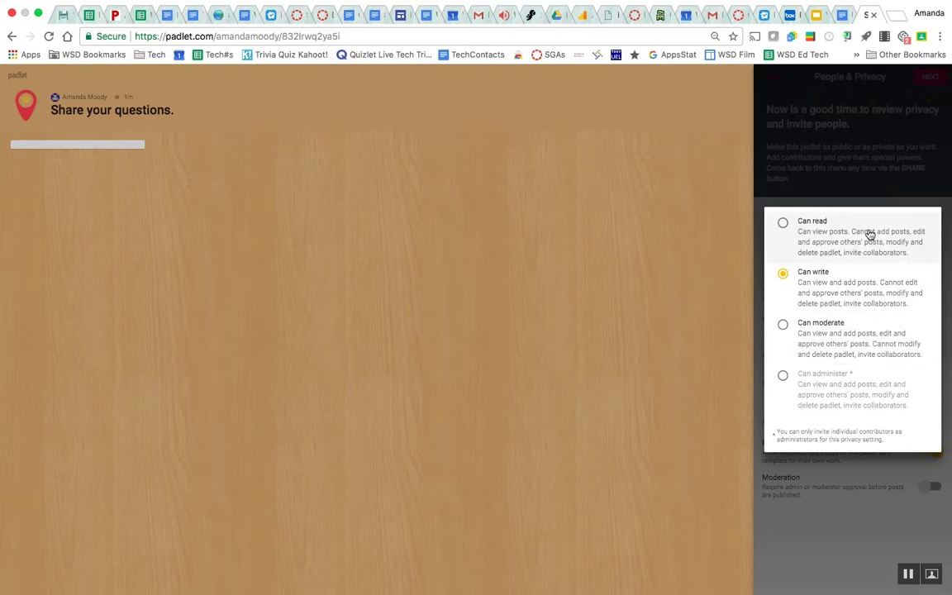
{"action": "left_click", "coordinate": [825, 485]}
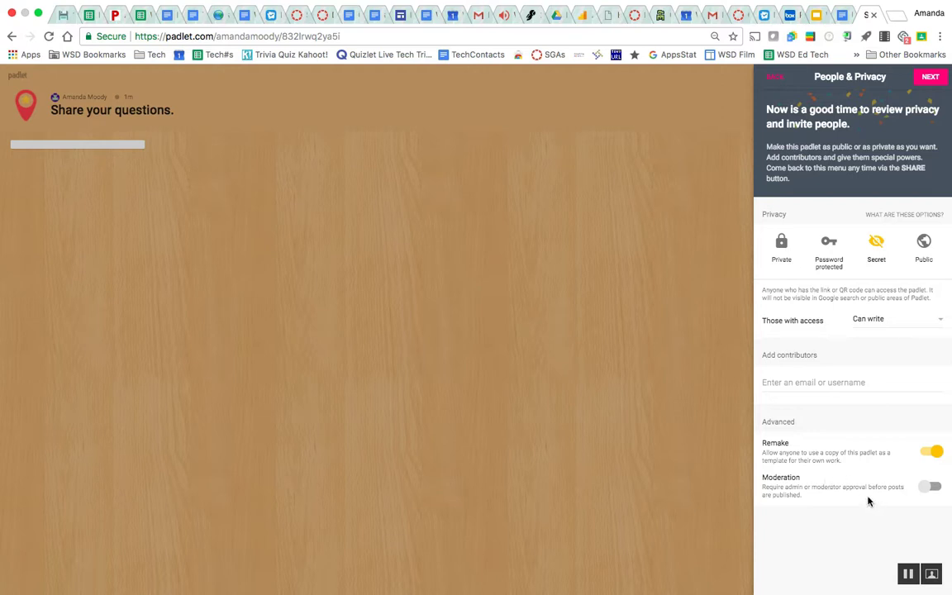
{"action": "left_click", "coordinate": [930, 77]}
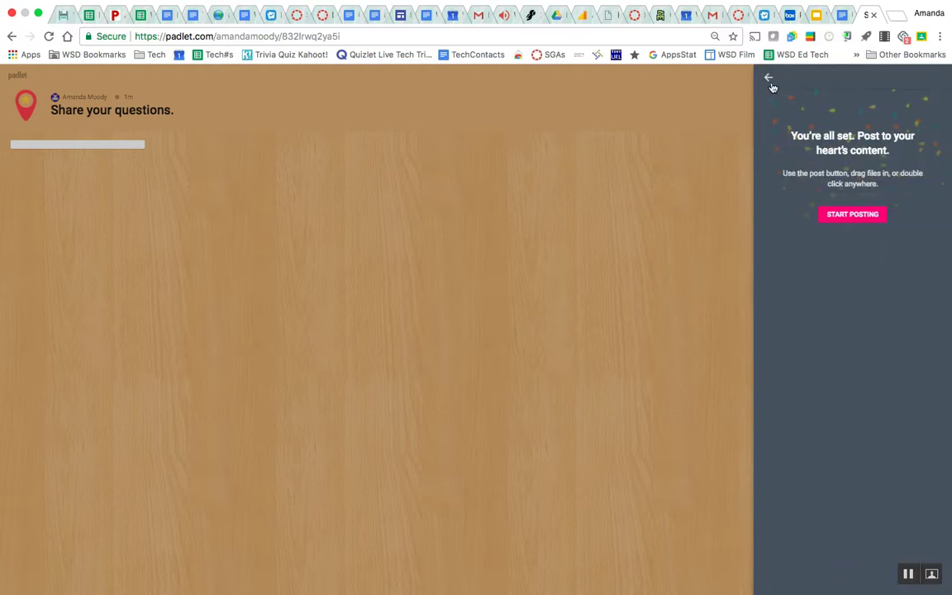
{"action": "left_click", "coordinate": [852, 215]}
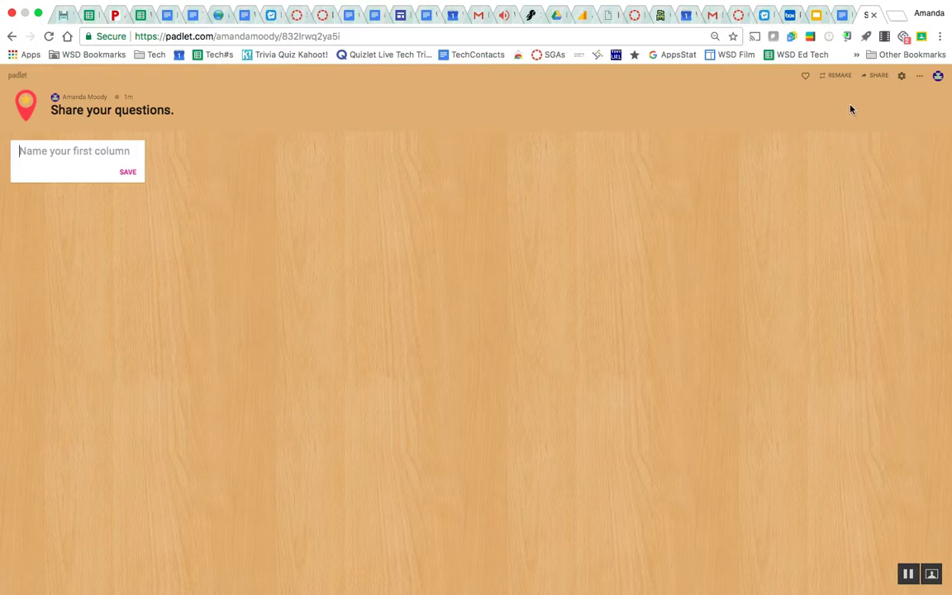
Open the padlet's share, export and embed options
{"action": "left_click", "coordinate": [872, 88]}
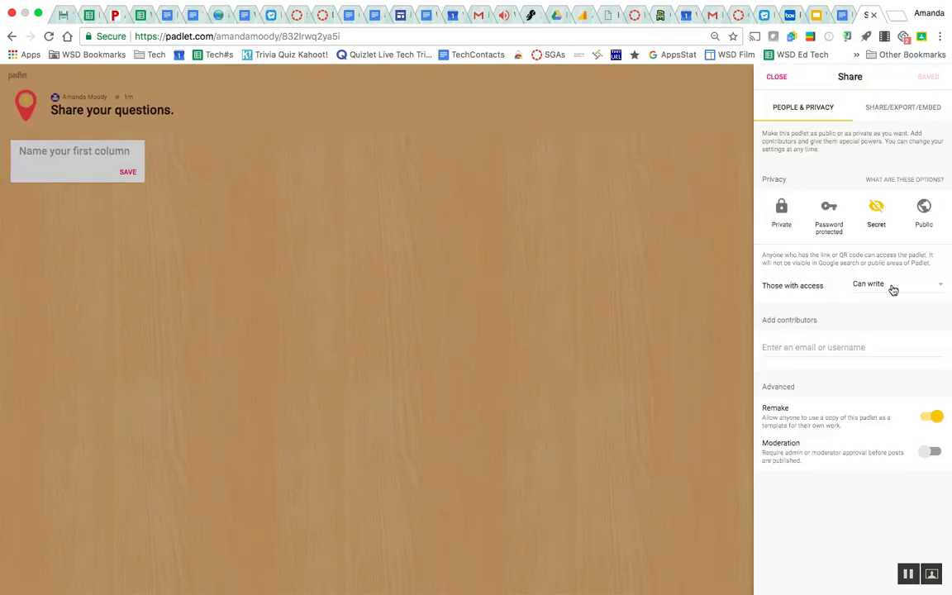
{"action": "left_click", "coordinate": [893, 117]}
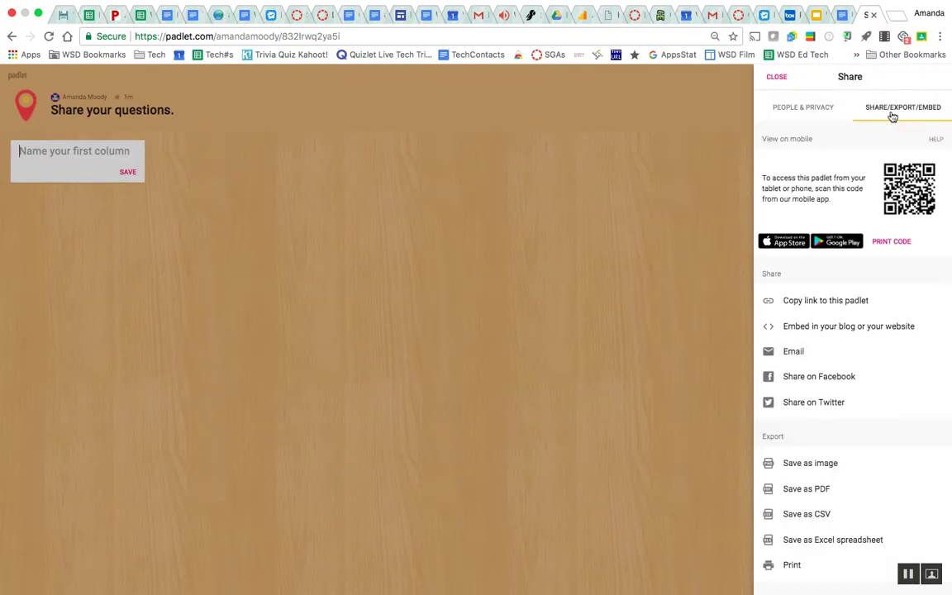
Close the padlet's sharing options and name the first column Questions
{"action": "scroll", "coordinate": [855, 446], "scroll_direction": "down", "scroll_amount": 1}
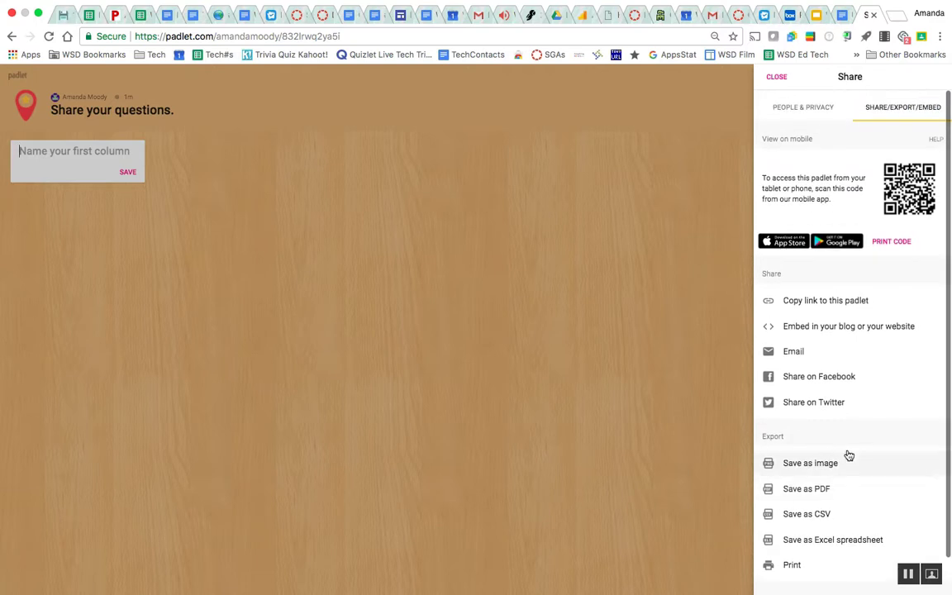
{"action": "left_click", "coordinate": [600, 386]}
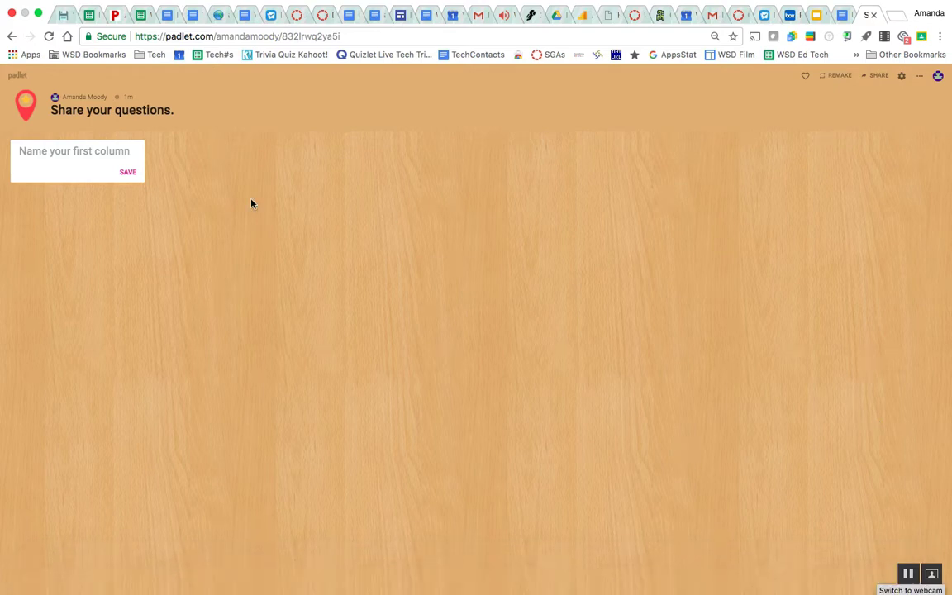
{"action": "left_click", "coordinate": [113, 150]}
{"action": "type", "text": "Q"}
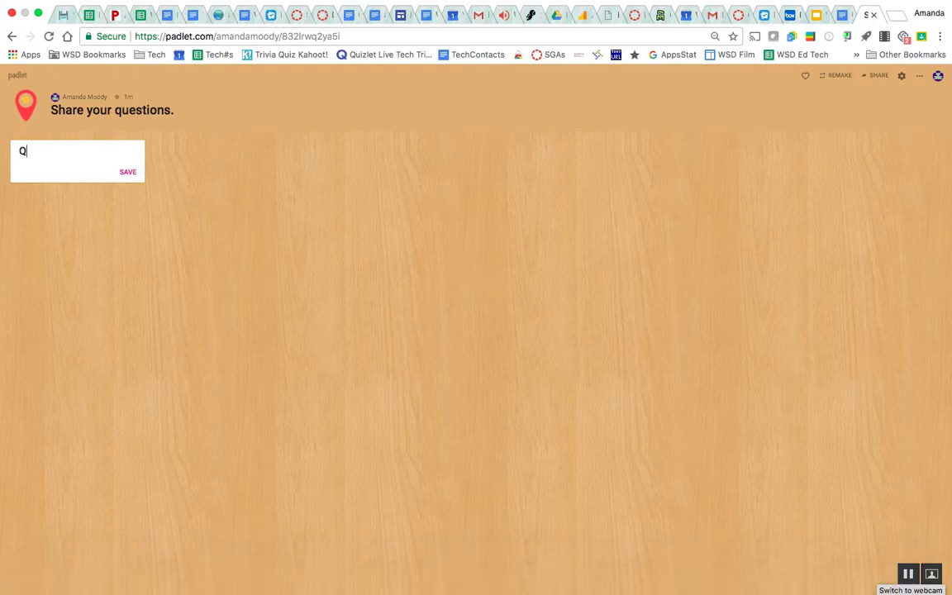
{"action": "type", "text": "uestions"}
{"action": "left_click", "coordinate": [130, 172]}
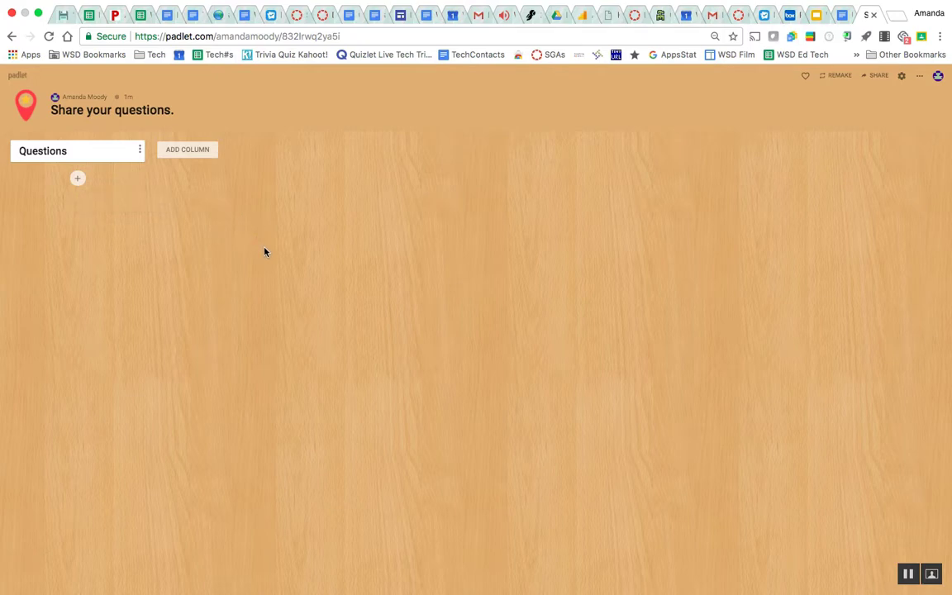
Start a new post in the Questions column and review the attachment types it can include
{"action": "left_click", "coordinate": [77, 179]}
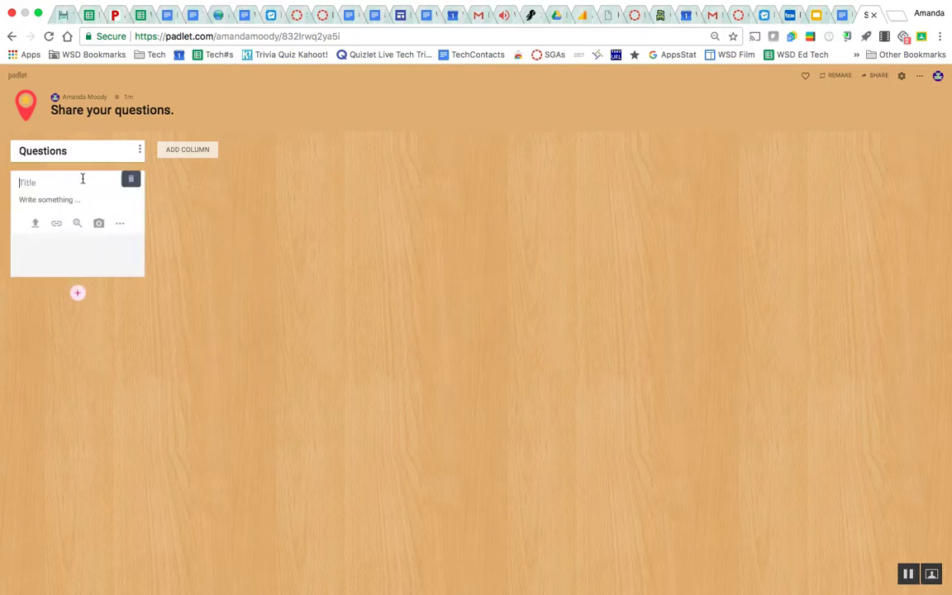
{"action": "left_click", "coordinate": [47, 202]}
{"action": "left_click", "coordinate": [119, 224]}
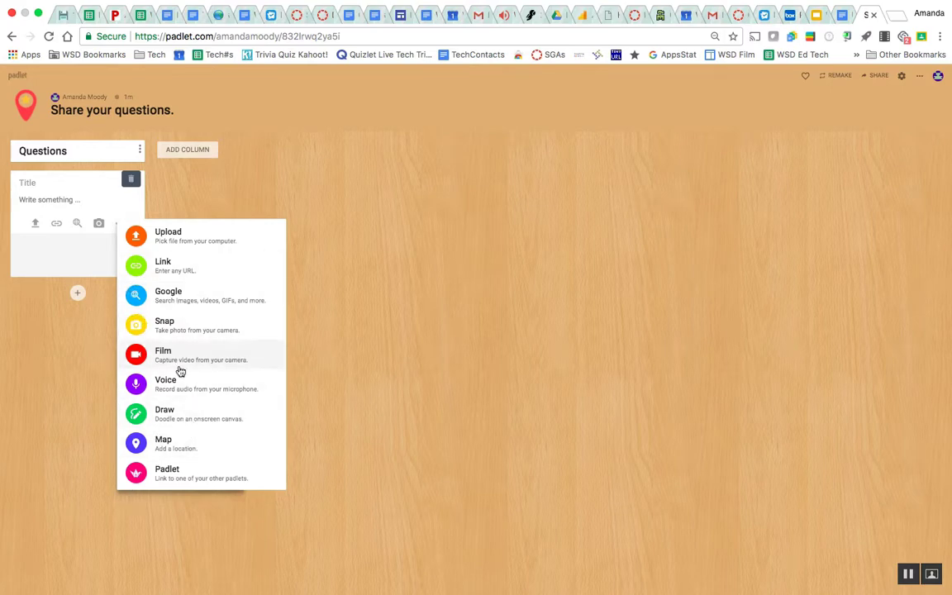
{"action": "left_click", "coordinate": [73, 201]}
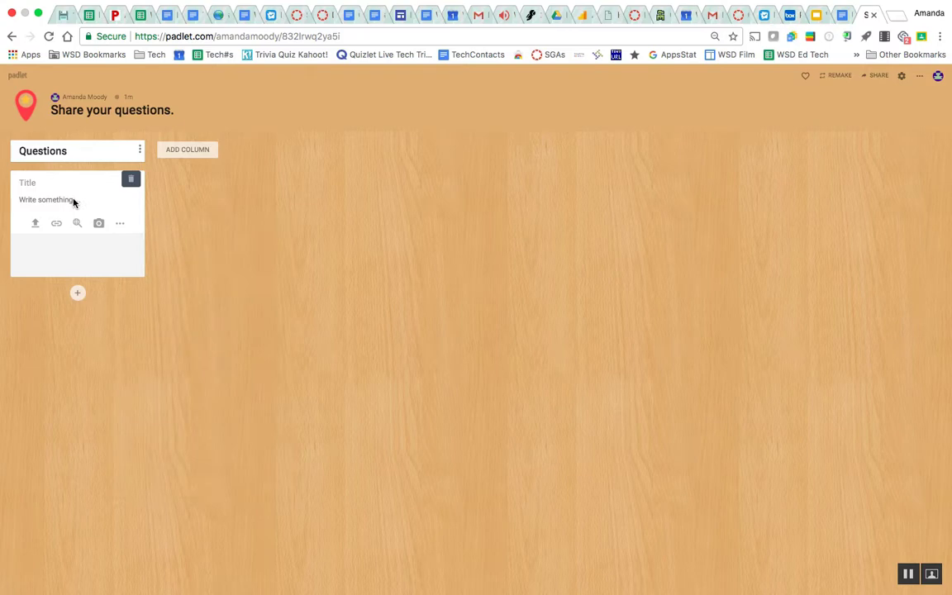